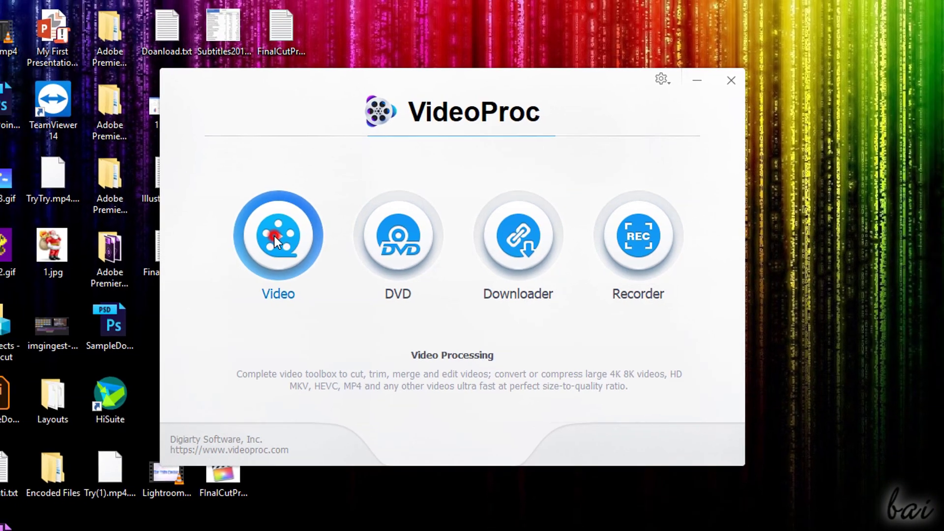
Open the video tools and apply the Vignette effect to a clip.
{"action": "left_click", "coordinate": [208, 225]}
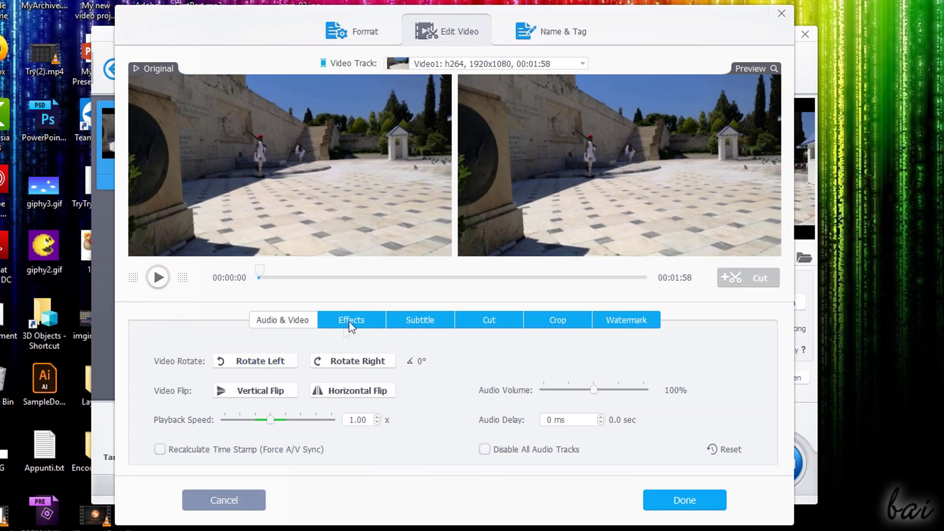
{"action": "left_click", "coordinate": [348, 321]}
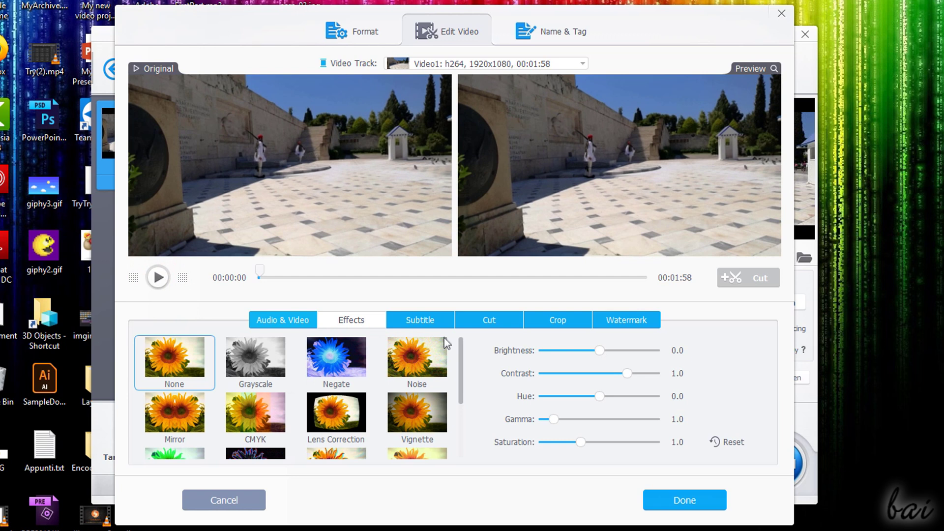
{"action": "left_click", "coordinate": [419, 421]}
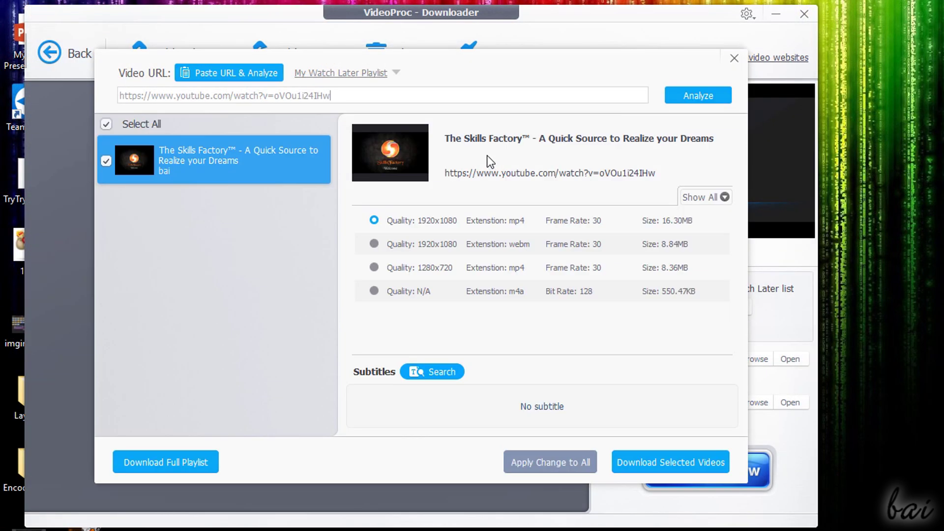
Try the 1080p webm and 1280x720 download qualities, then return to 1080p mp4.
{"action": "left_click", "coordinate": [374, 244]}
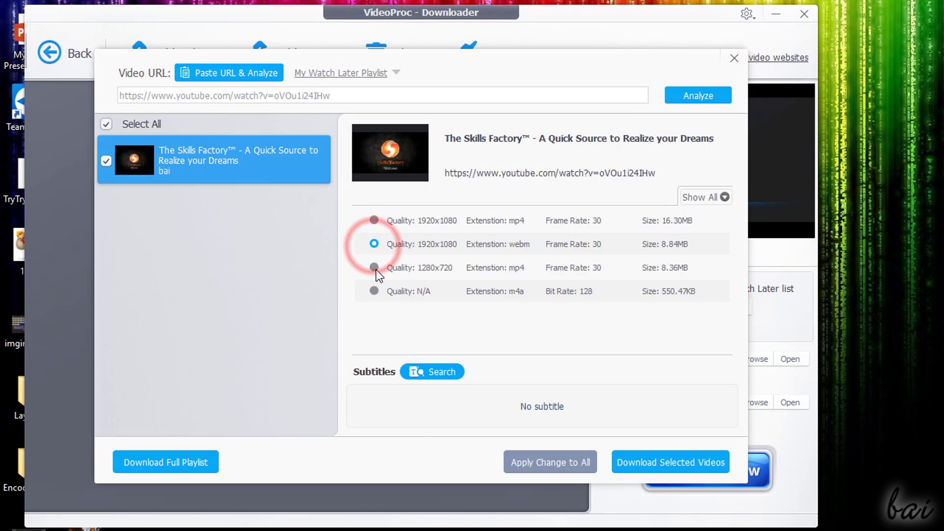
{"action": "left_click", "coordinate": [374, 268]}
{"action": "left_click", "coordinate": [374, 221]}
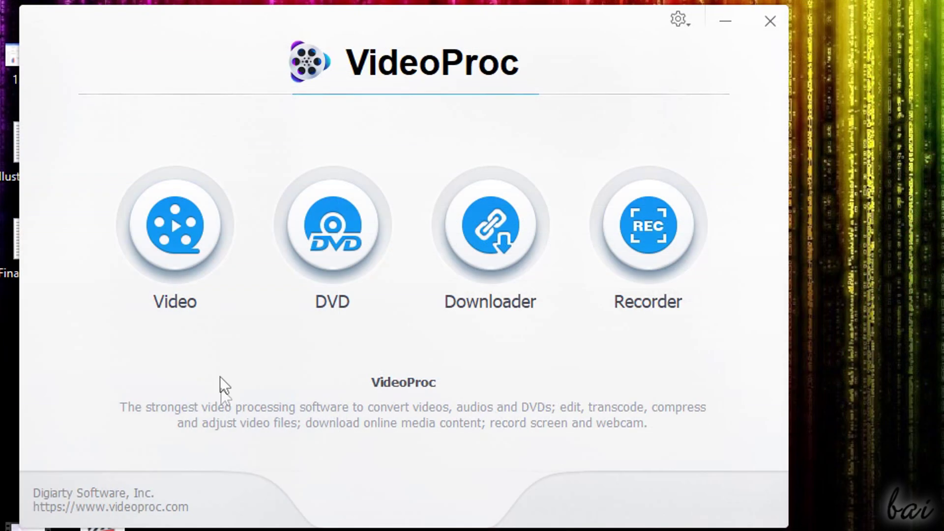
Look through the DVD tools, the online downloader's URL analysis and the screen recorder.
{"action": "left_click", "coordinate": [335, 241]}
{"action": "left_click", "coordinate": [494, 230]}
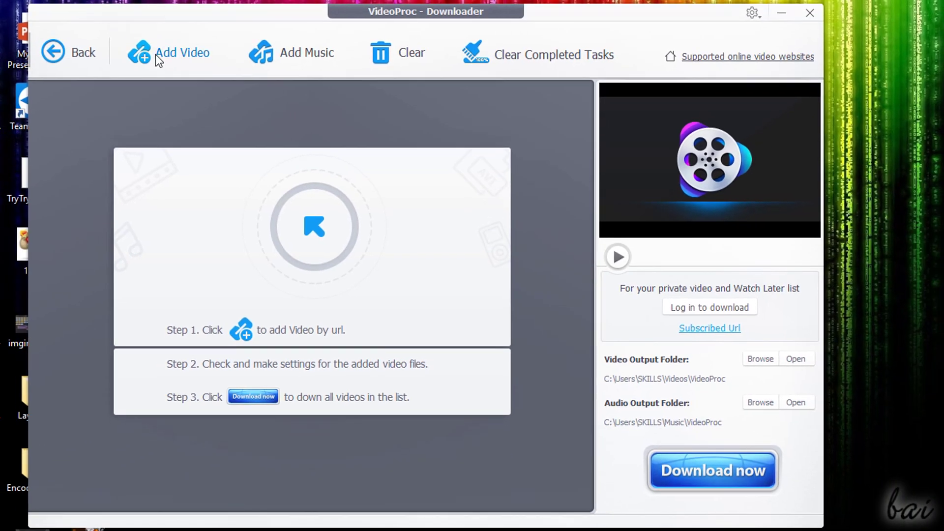
{"action": "left_click", "coordinate": [106, 27]}
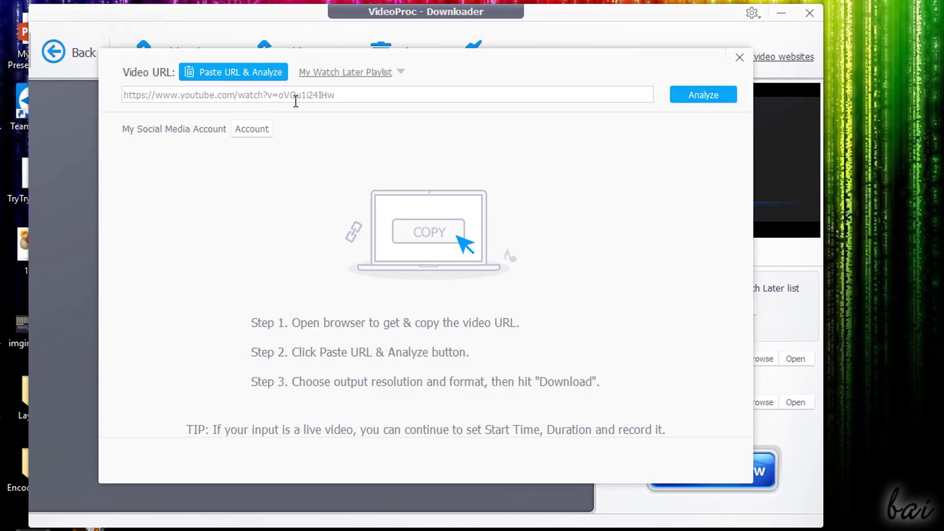
{"action": "left_click", "coordinate": [701, 96]}
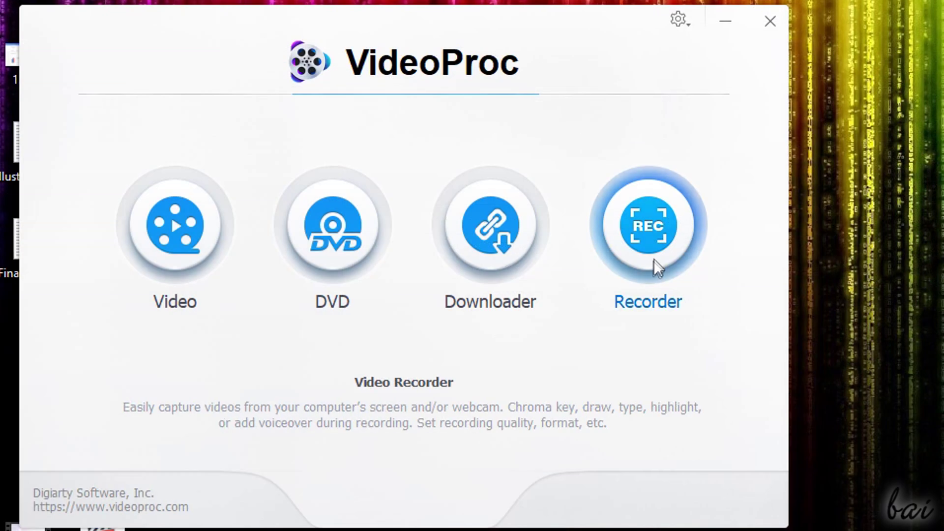
{"action": "left_click", "coordinate": [658, 232]}
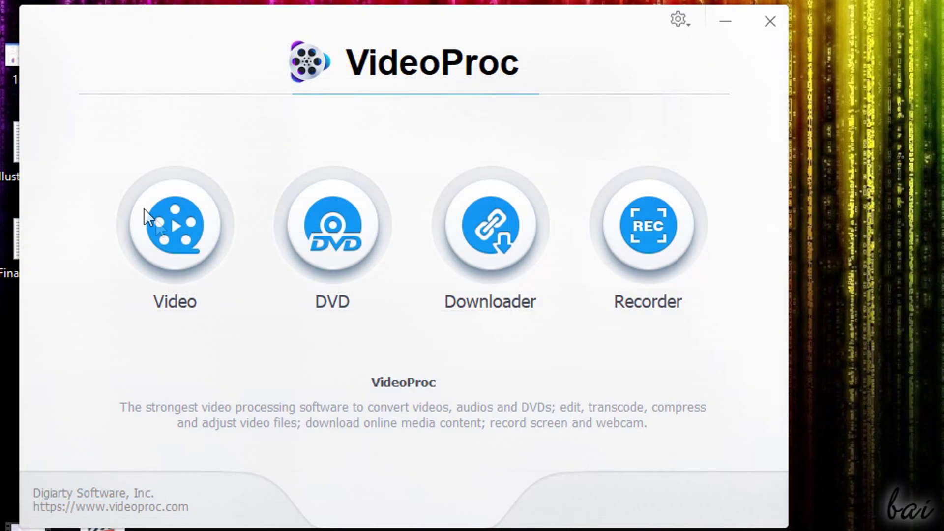
Open the Video workspace and add Intro(16.9).mp4 to the clip list.
{"action": "left_click", "coordinate": [173, 229]}
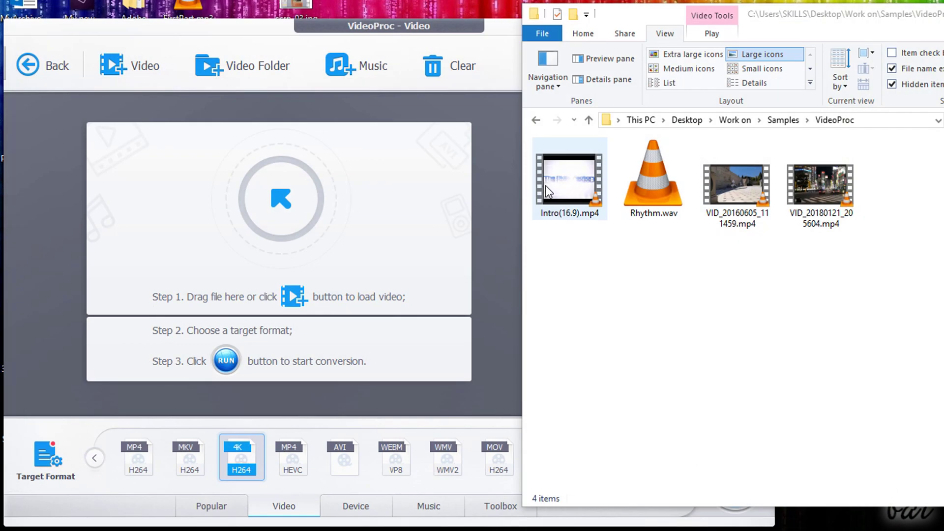
{"action": "left_click_drag", "start_coordinate": [545, 185], "coordinate": [280, 220]}
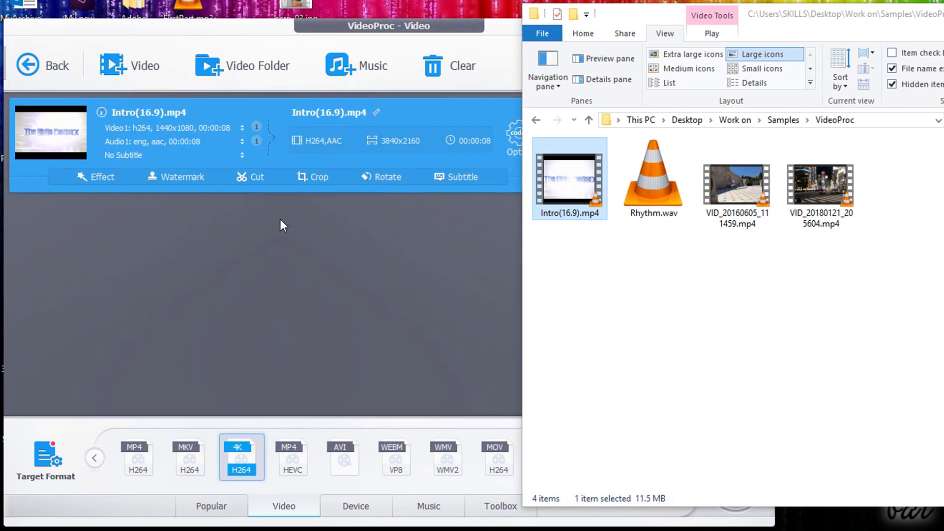
{"action": "left_click", "coordinate": [283, 22]}
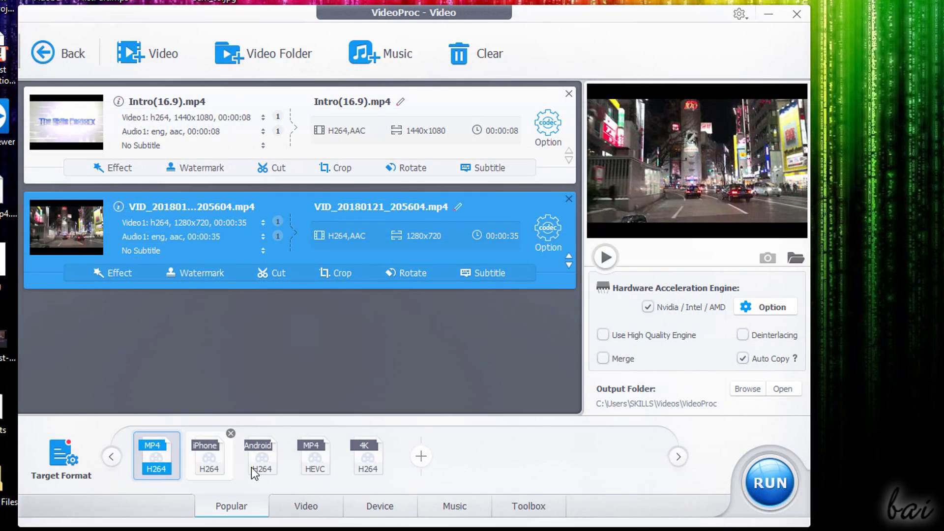
{"action": "left_click", "coordinate": [204, 461]}
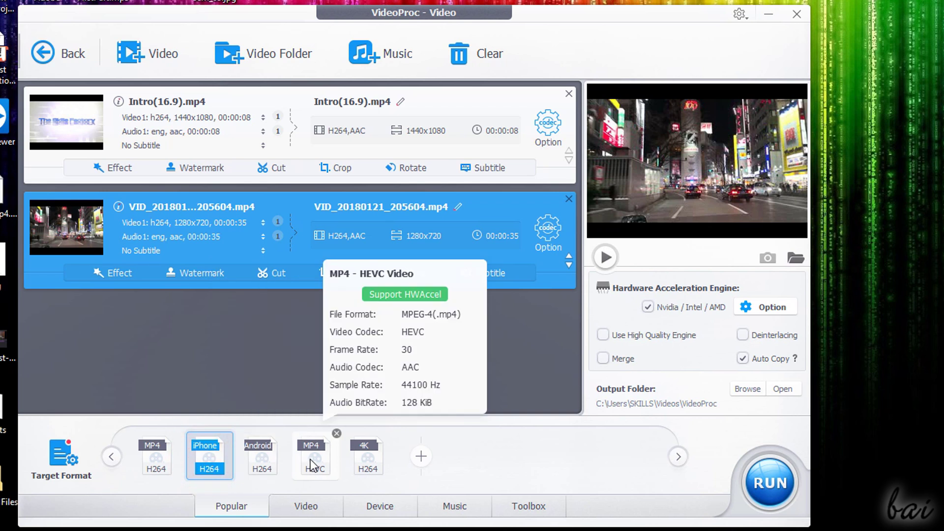
{"action": "mouse_move", "coordinate": [356, 466]}
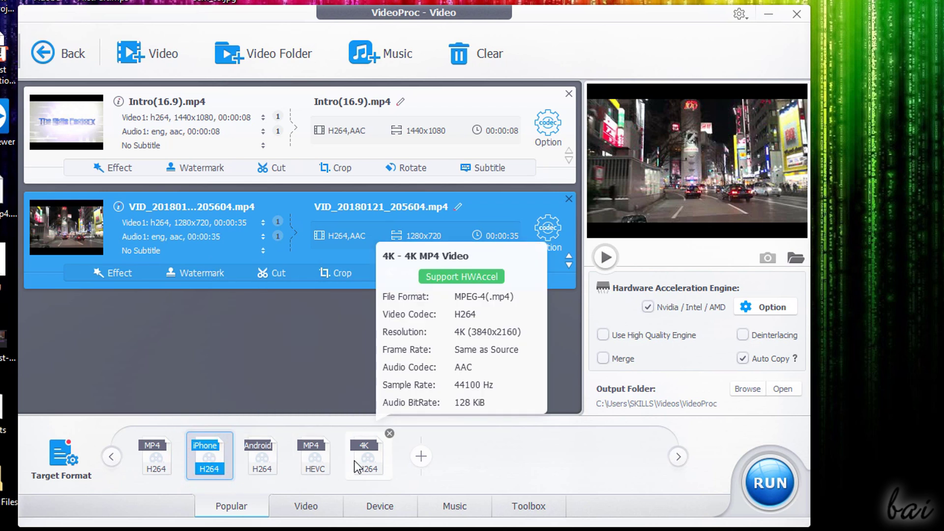
{"action": "left_click", "coordinate": [307, 507]}
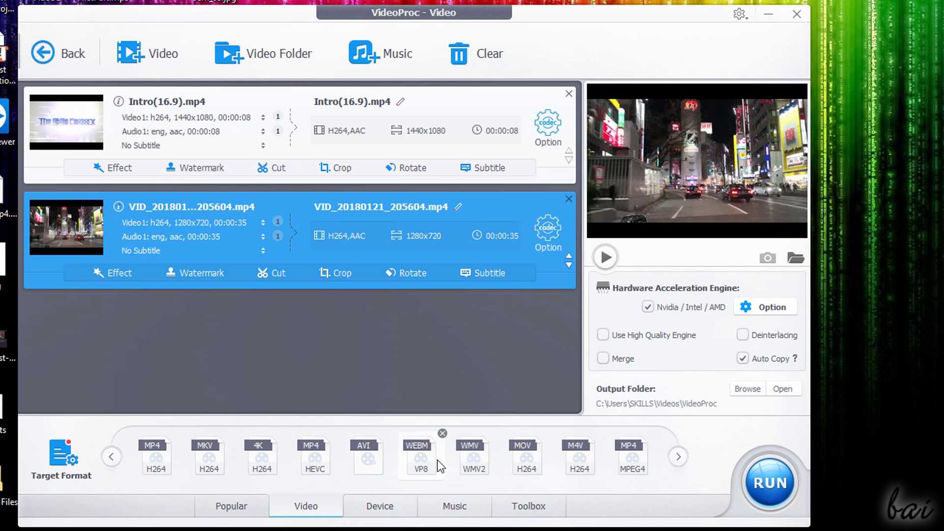
{"action": "left_click", "coordinate": [383, 505]}
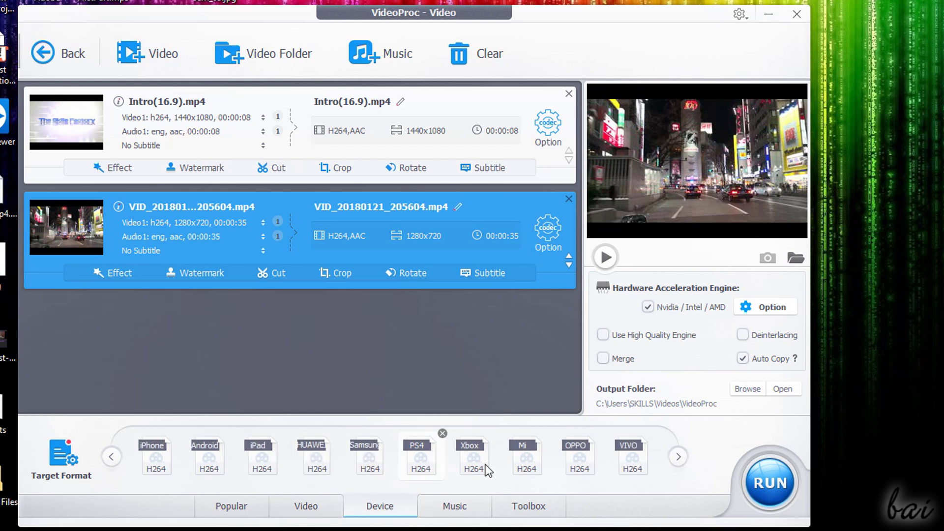
{"action": "left_click", "coordinate": [459, 506]}
{"action": "left_click", "coordinate": [232, 507]}
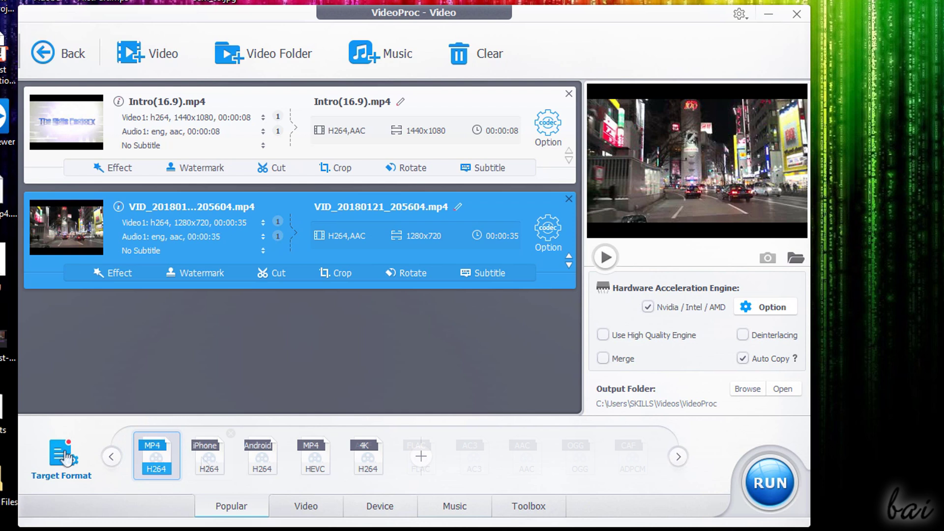
Browse the General, Music, Apple iPhone and Android Pad output profiles.
{"action": "left_click", "coordinate": [61, 464]}
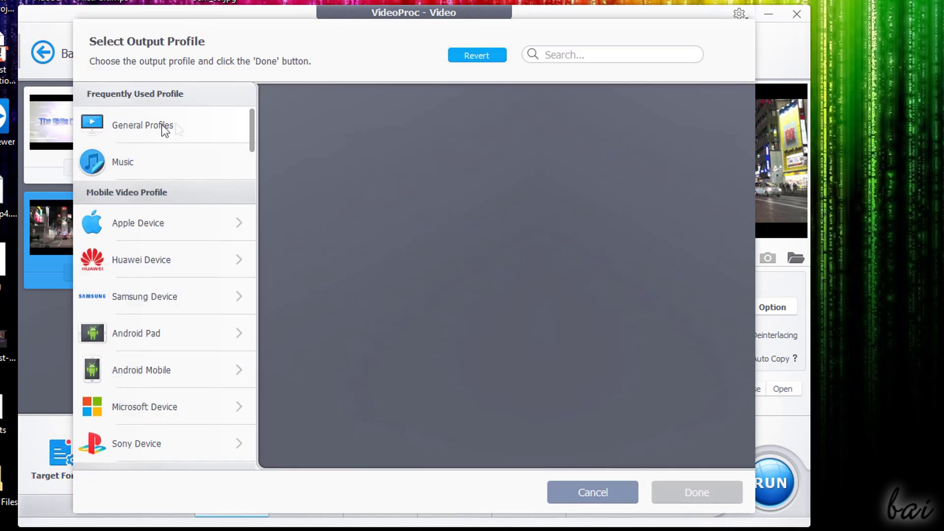
{"action": "left_click", "coordinate": [140, 125]}
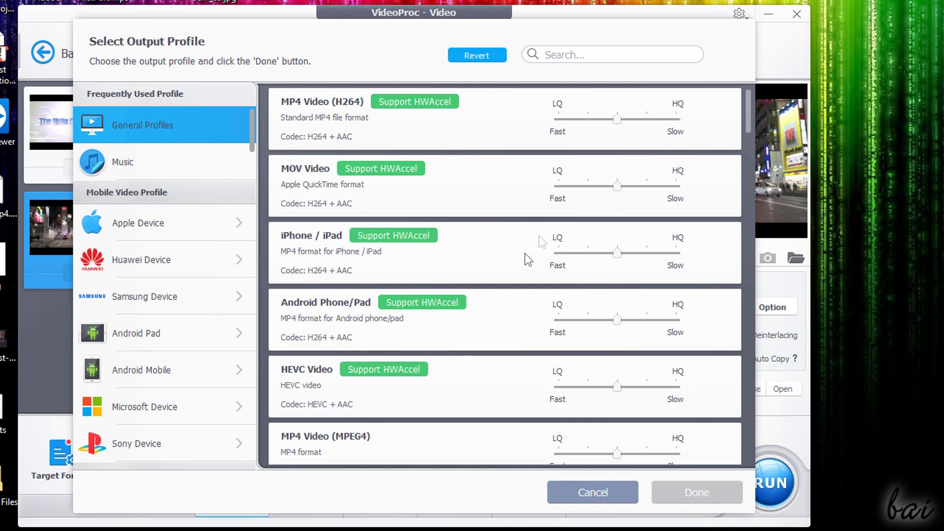
{"action": "left_click", "coordinate": [142, 164]}
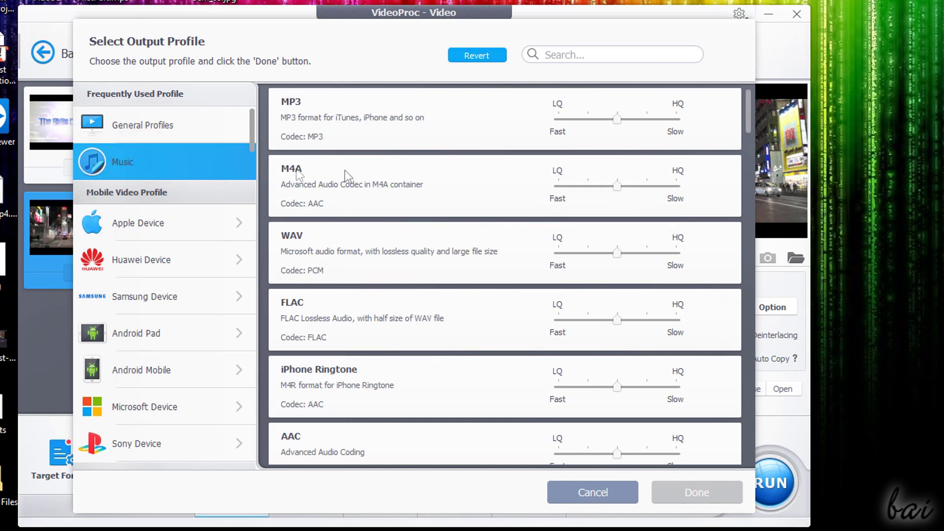
{"action": "left_click", "coordinate": [152, 220]}
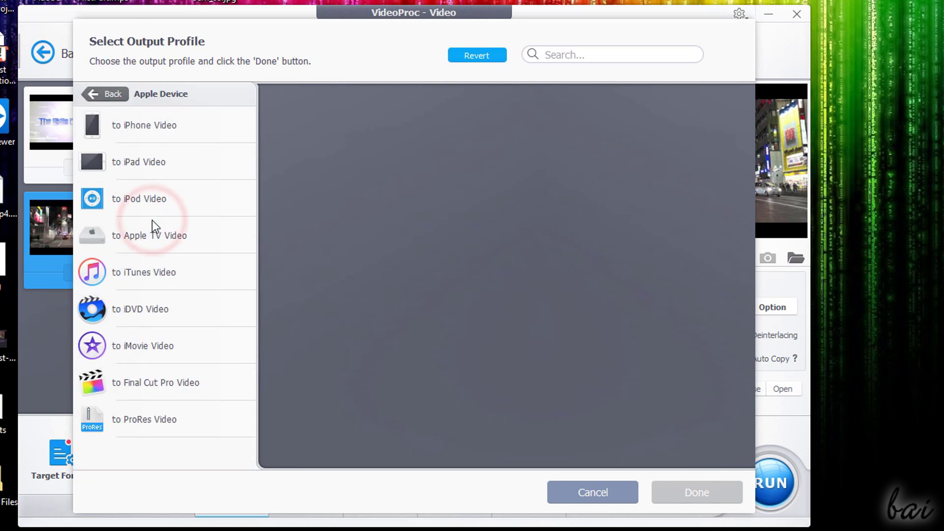
{"action": "left_click", "coordinate": [164, 126]}
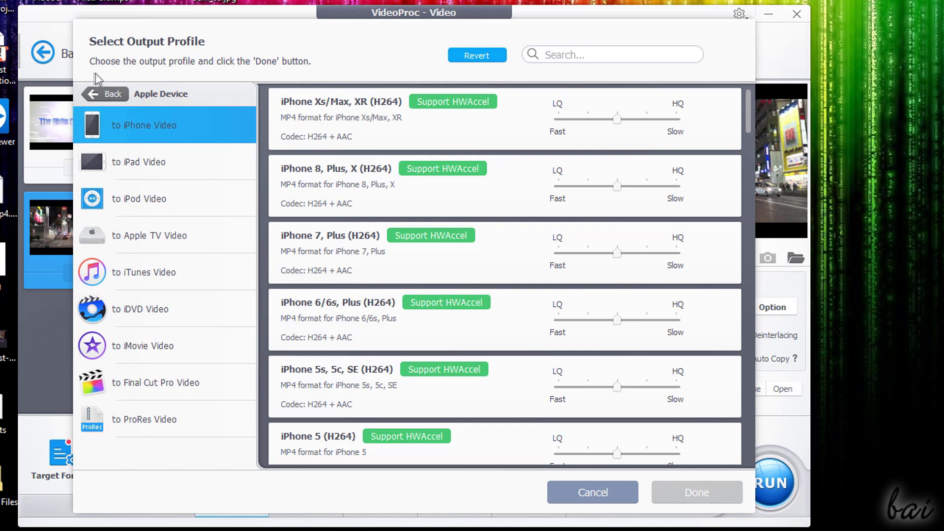
{"action": "left_click", "coordinate": [99, 91]}
{"action": "left_click", "coordinate": [159, 330]}
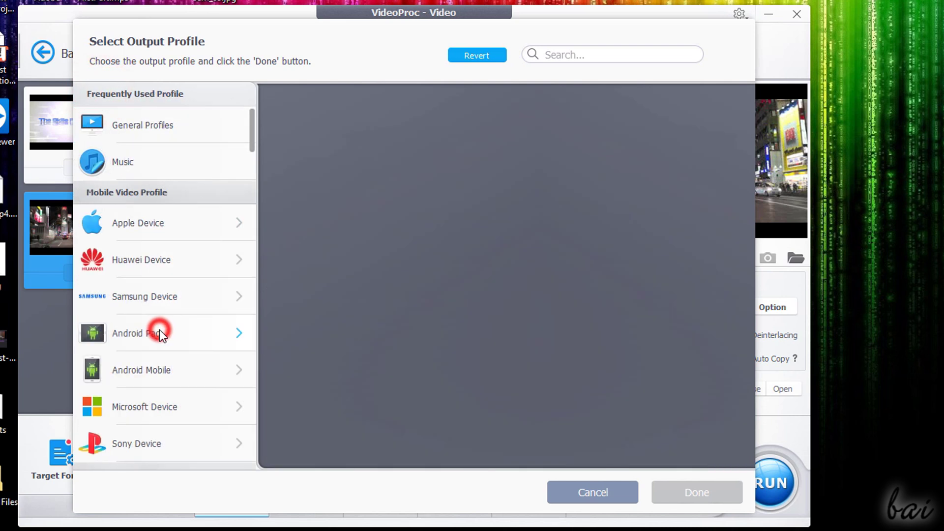
{"action": "left_click", "coordinate": [109, 98]}
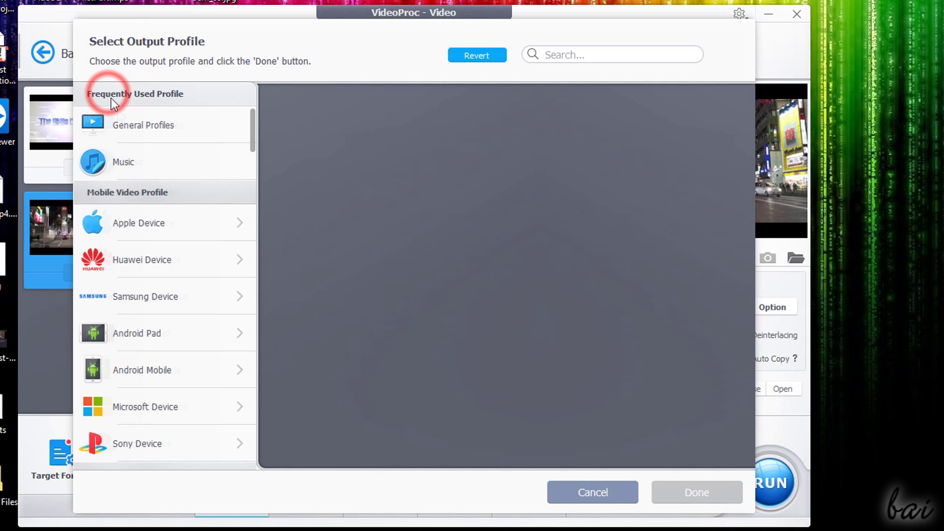
Browse Sony PlayStation 4, YouTube, Facebook, Vimeo and General Web Video profiles.
{"action": "scroll", "coordinate": [148, 423], "scroll_direction": "down", "scroll_amount": 1}
{"action": "left_click", "coordinate": [147, 421]}
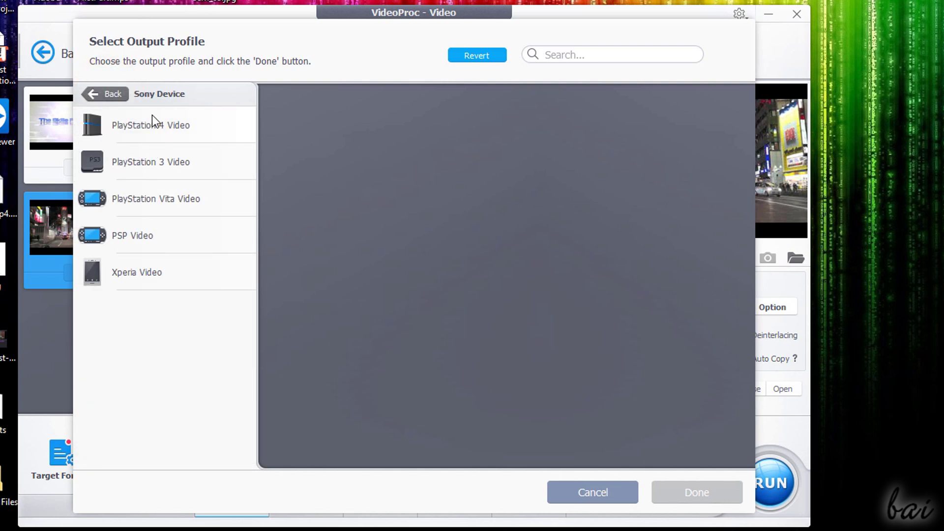
{"action": "left_click", "coordinate": [156, 141]}
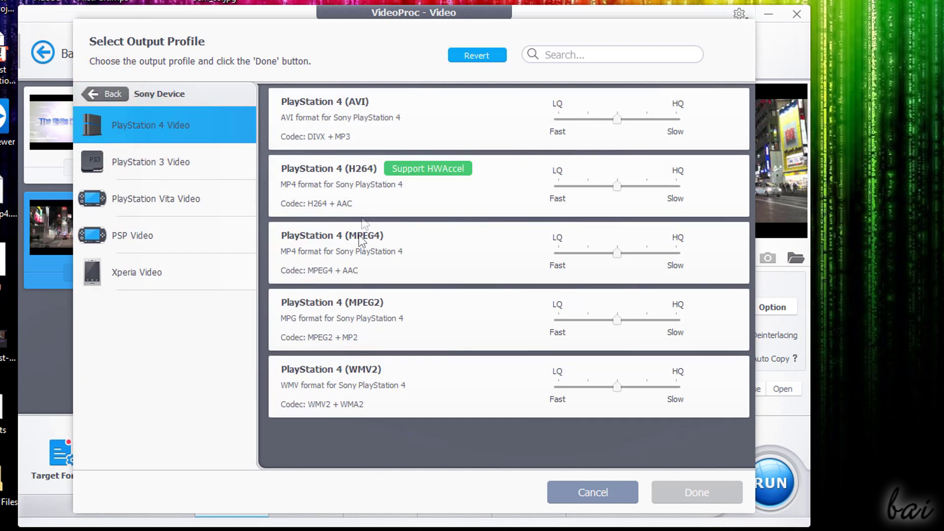
{"action": "left_click", "coordinate": [109, 93]}
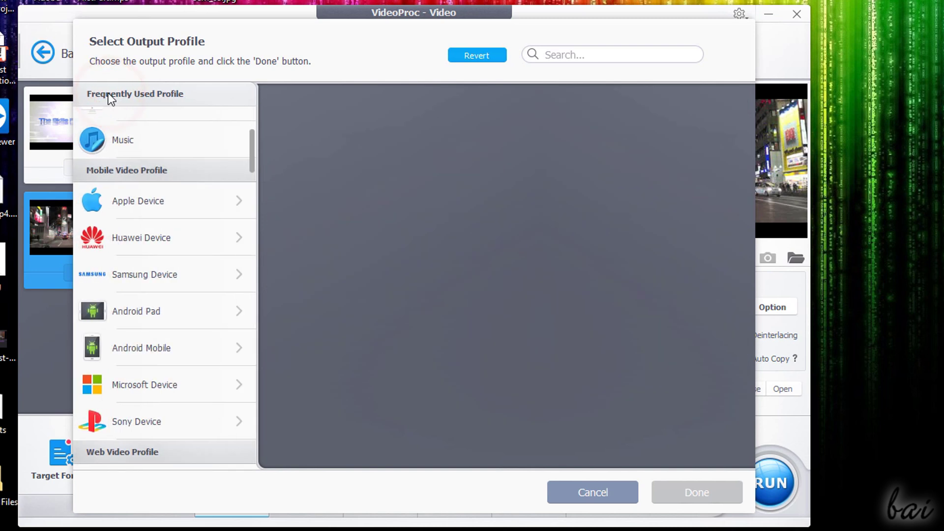
{"action": "scroll", "coordinate": [172, 207], "scroll_direction": "down", "scroll_amount": 2}
{"action": "scroll", "coordinate": [148, 315], "scroll_direction": "down", "scroll_amount": 1}
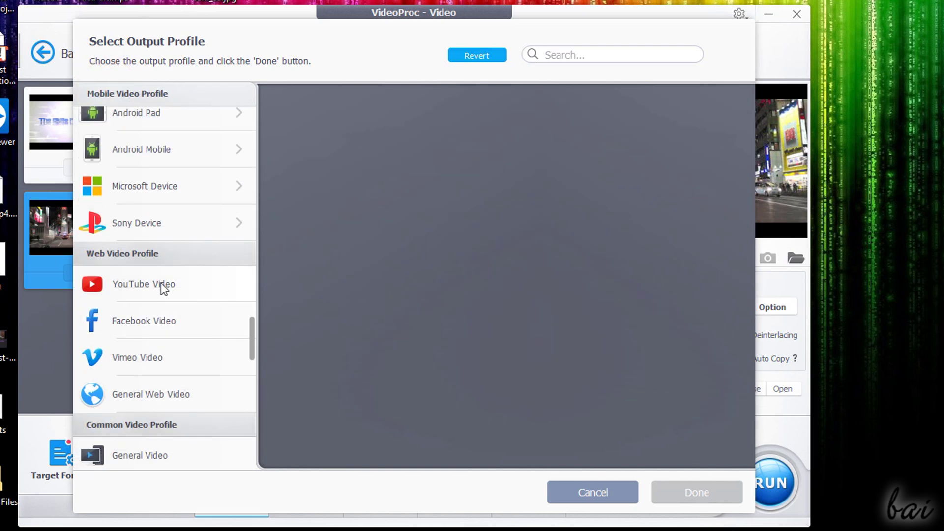
{"action": "scroll", "coordinate": [168, 246], "scroll_direction": "down", "scroll_amount": 2}
{"action": "left_click", "coordinate": [151, 223]}
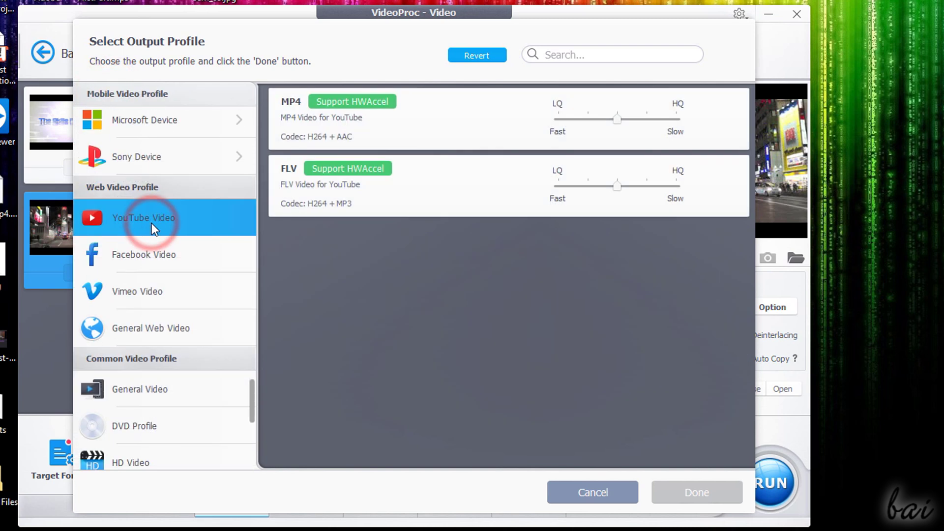
{"action": "left_click", "coordinate": [152, 252]}
{"action": "left_click", "coordinate": [152, 300]}
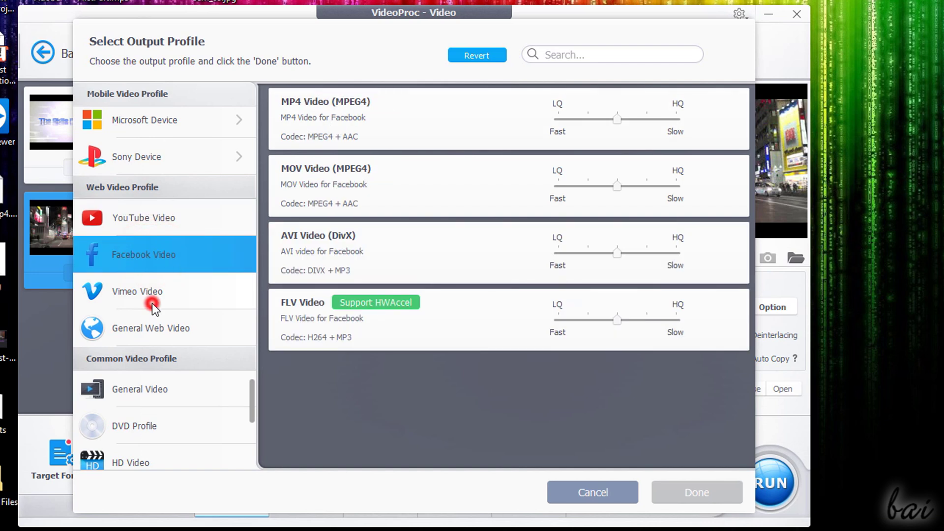
{"action": "left_click", "coordinate": [149, 338]}
Open the second clip's format settings, adjust quality and keep the h.264 codec.
{"action": "key", "text": "Escape"}
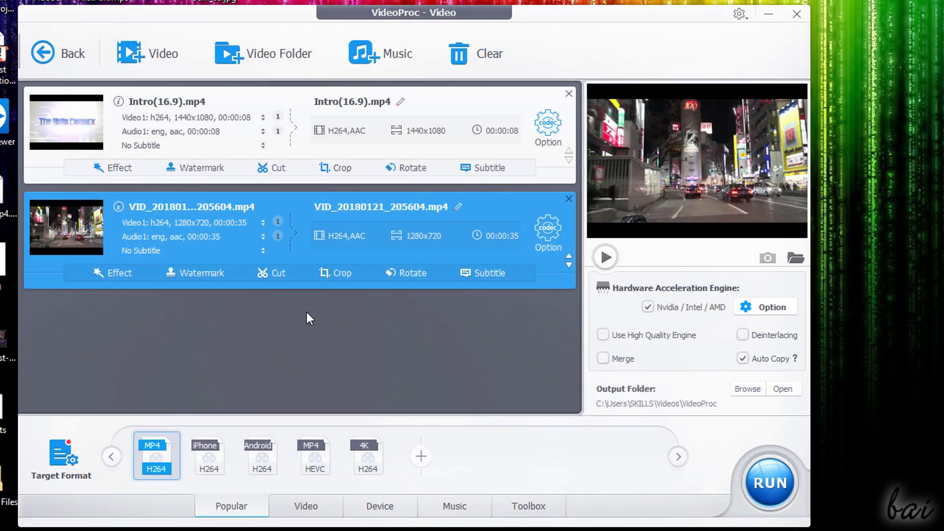
{"action": "left_click", "coordinate": [552, 241]}
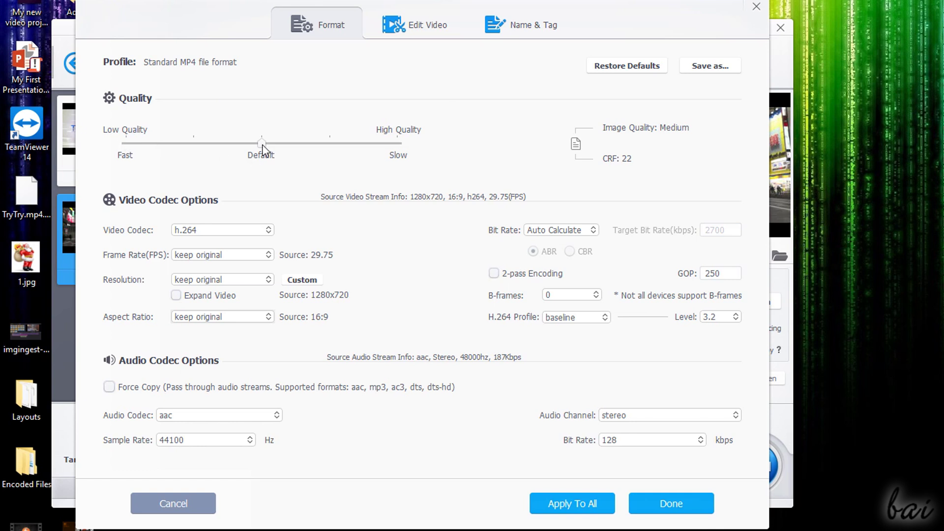
{"action": "mouse_move", "coordinate": [261, 143]}
{"action": "left_mouse_down"}
{"action": "mouse_move", "coordinate": [118, 153]}
{"action": "mouse_move", "coordinate": [336, 156]}
{"action": "mouse_move", "coordinate": [262, 156]}
{"action": "left_mouse_up"}
{"action": "left_click", "coordinate": [265, 233]}
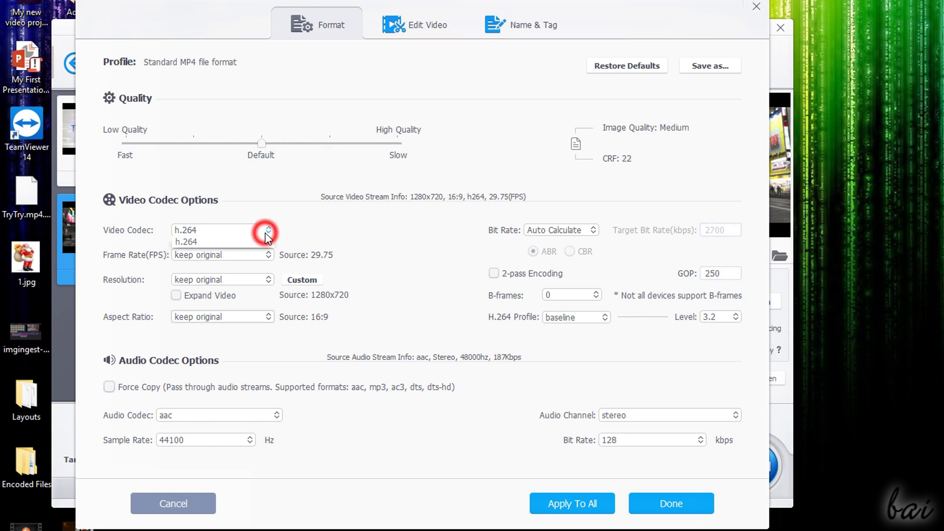
{"action": "left_click", "coordinate": [295, 234]}
Set 60 fps, 3840x2160 (4K) resolution, 16:9 aspect ratio and Auto Calculate bit rate.
{"action": "left_click", "coordinate": [270, 255]}
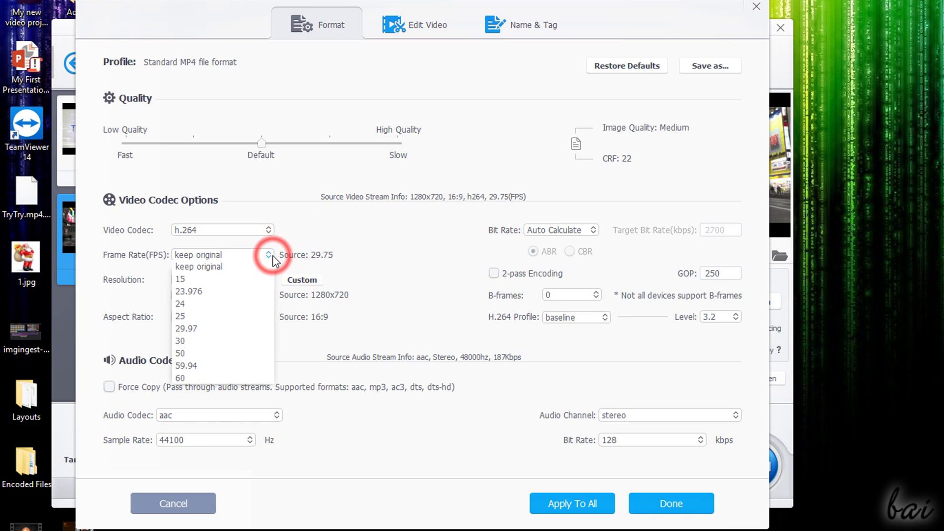
{"action": "left_click", "coordinate": [199, 374]}
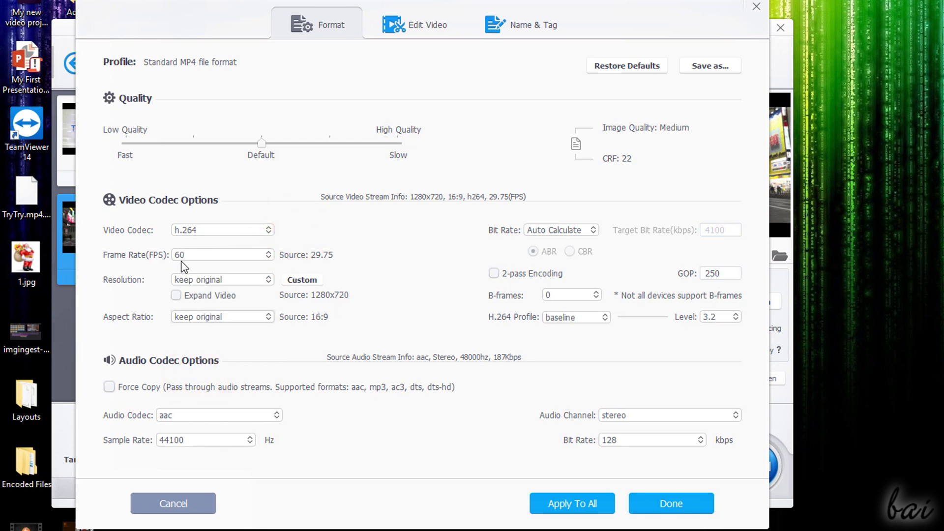
{"action": "left_click", "coordinate": [243, 280]}
{"action": "scroll", "coordinate": [210, 317], "scroll_direction": "down", "scroll_amount": 2}
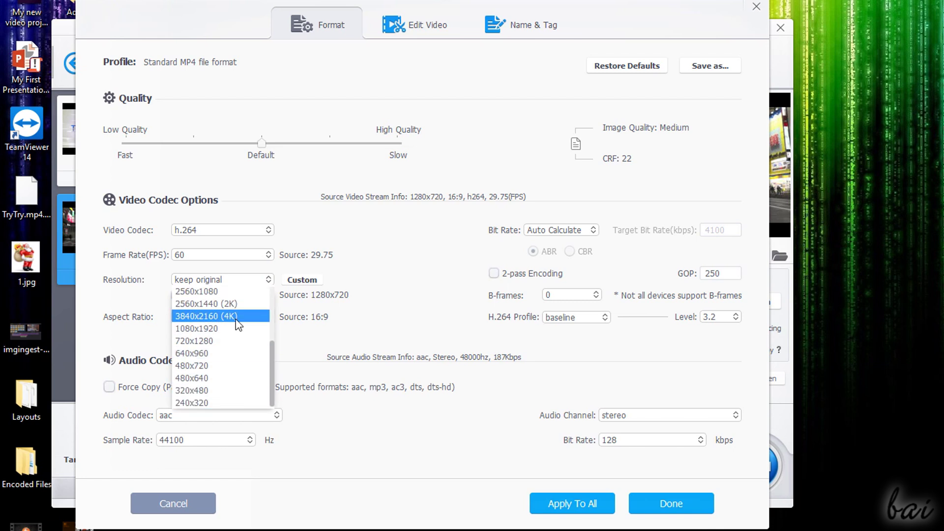
{"action": "left_click", "coordinate": [235, 317]}
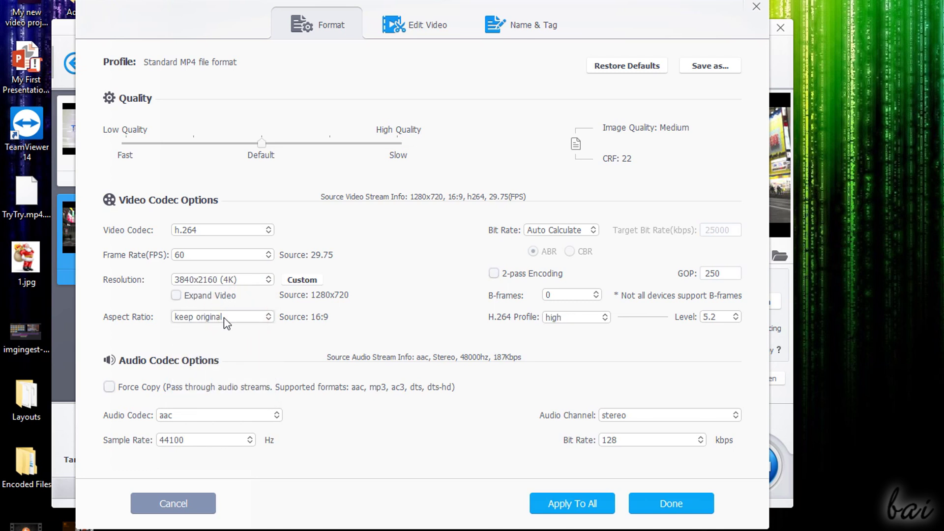
{"action": "left_click", "coordinate": [225, 322]}
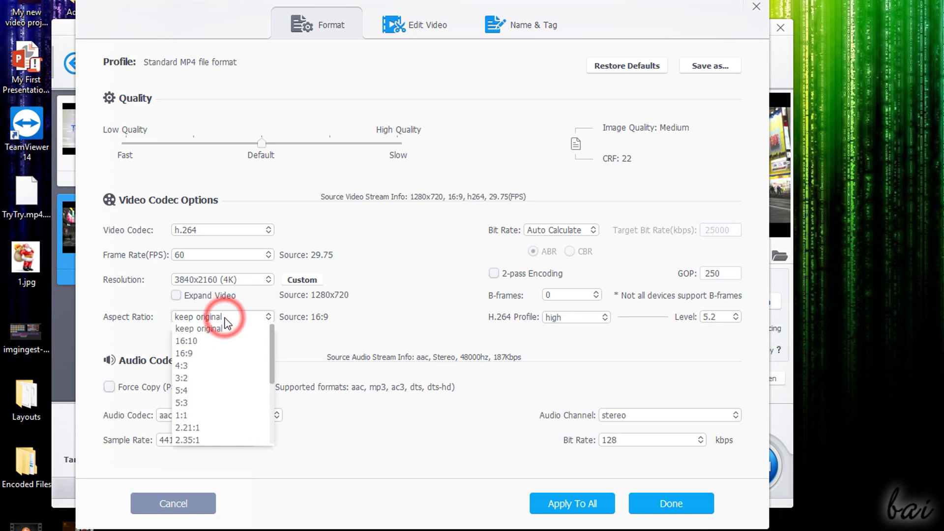
{"action": "left_click", "coordinate": [222, 353]}
{"action": "left_click", "coordinate": [593, 230]}
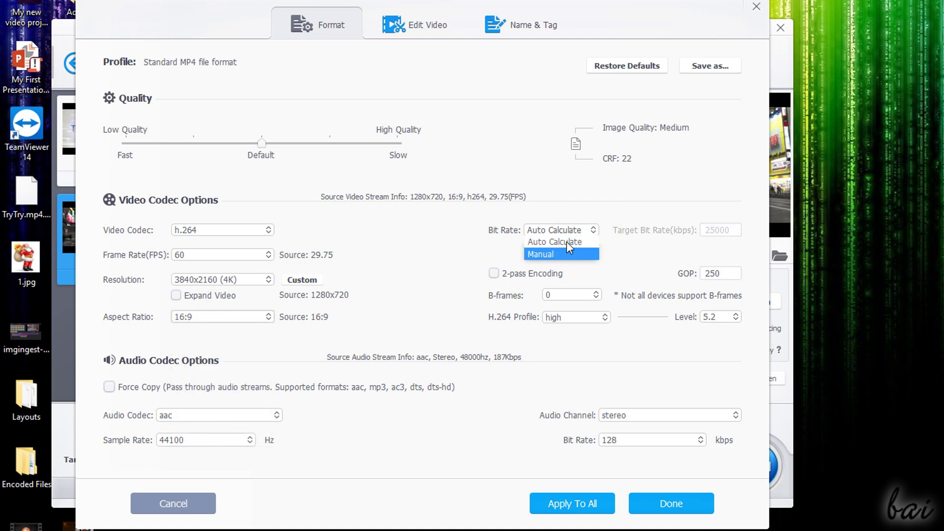
{"action": "left_click", "coordinate": [567, 241]}
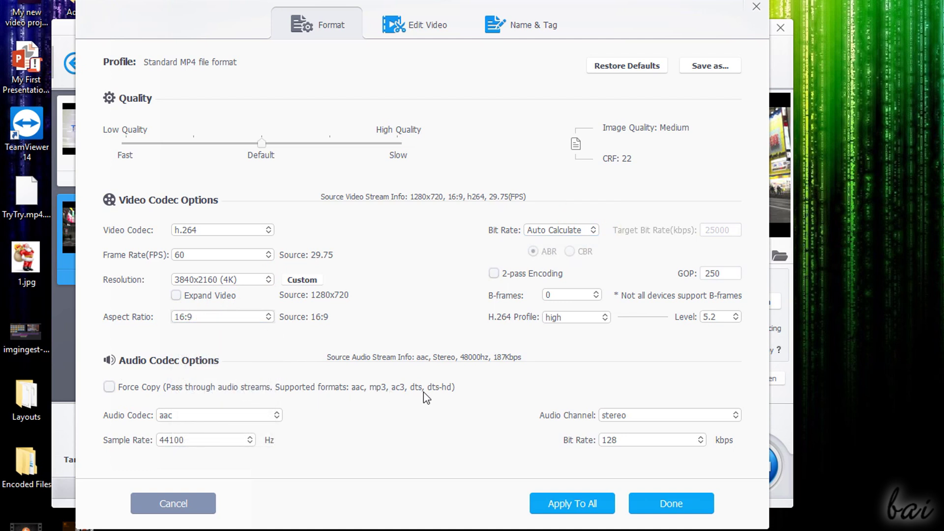
Keep aac at 44100 Hz, switch to 5.1 surround with a chosen bit rate, and apply.
{"action": "left_click", "coordinate": [236, 414]}
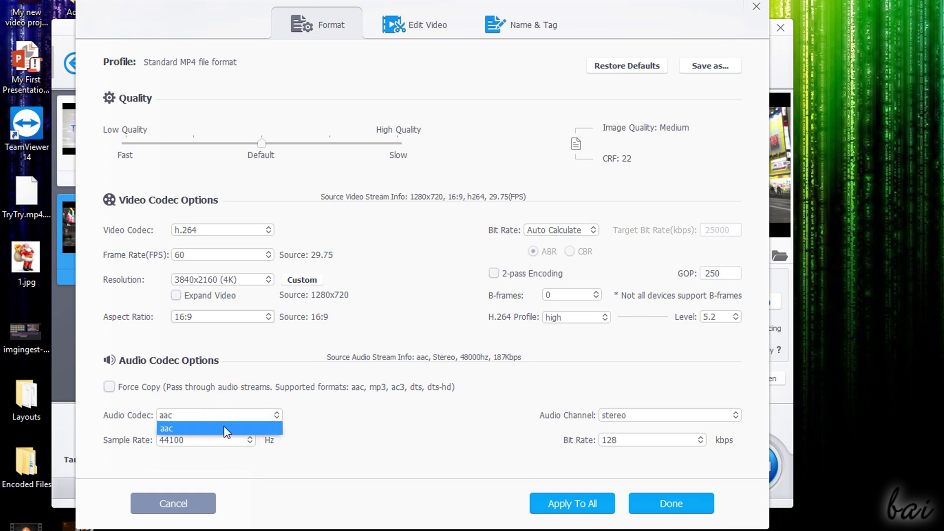
{"action": "left_click", "coordinate": [254, 432]}
{"action": "left_click", "coordinate": [250, 440]}
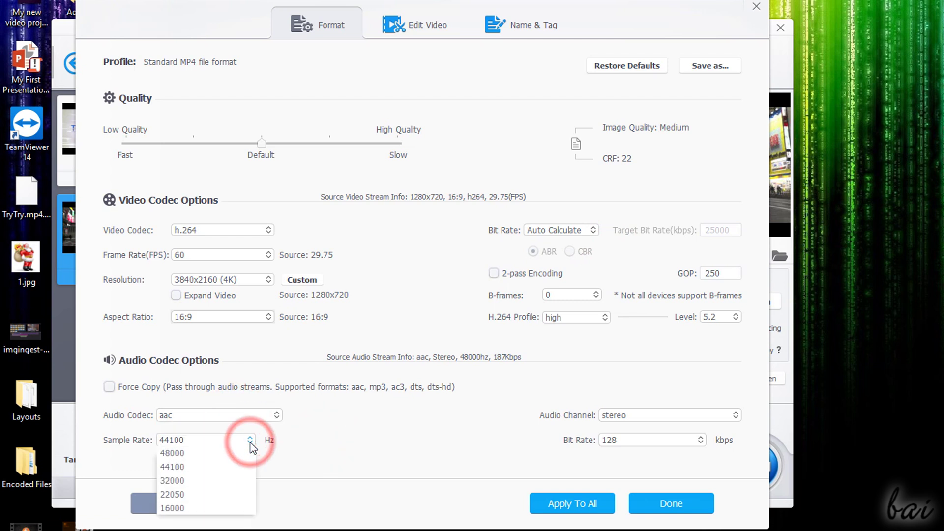
{"action": "left_click", "coordinate": [651, 415]}
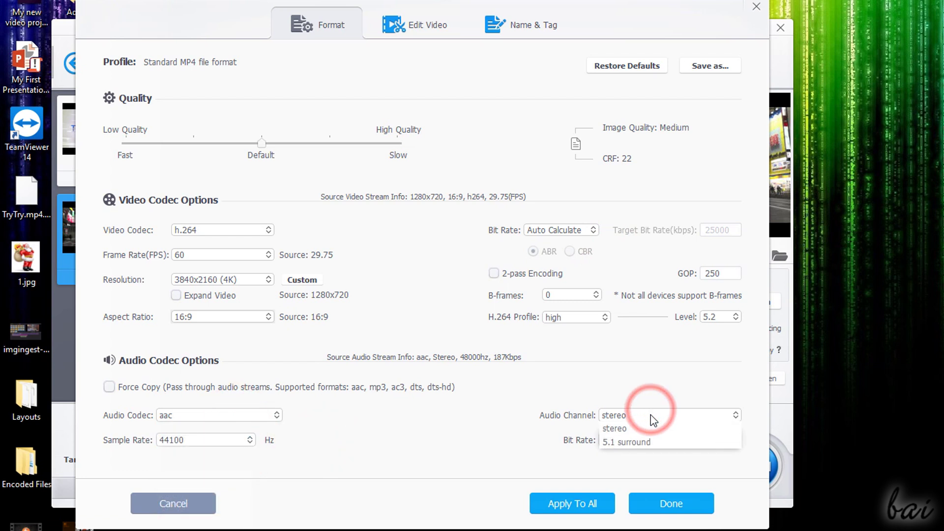
{"action": "left_click", "coordinate": [658, 443]}
{"action": "left_click", "coordinate": [699, 441]}
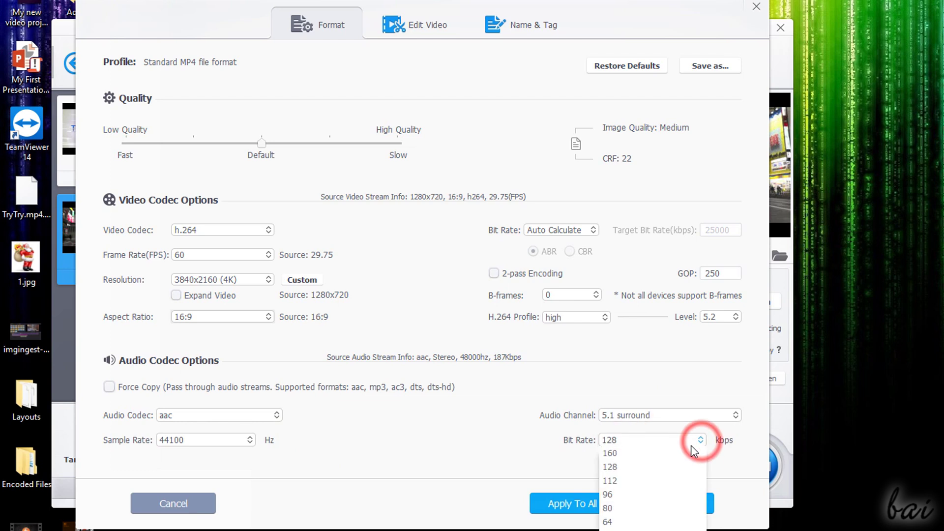
{"action": "left_click", "coordinate": [656, 453]}
{"action": "left_click", "coordinate": [681, 504]}
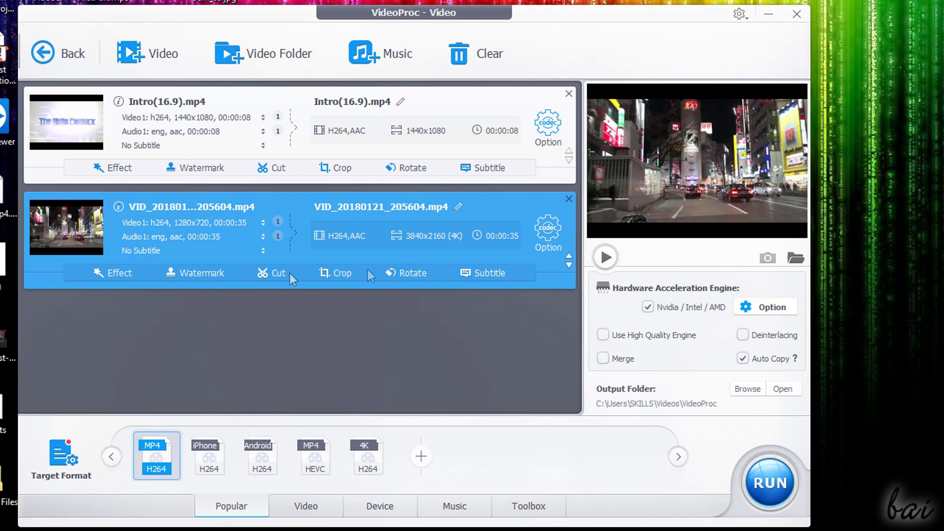
Open the second clip's Edit Video window and play then pause the preview.
{"action": "left_click", "coordinate": [412, 273]}
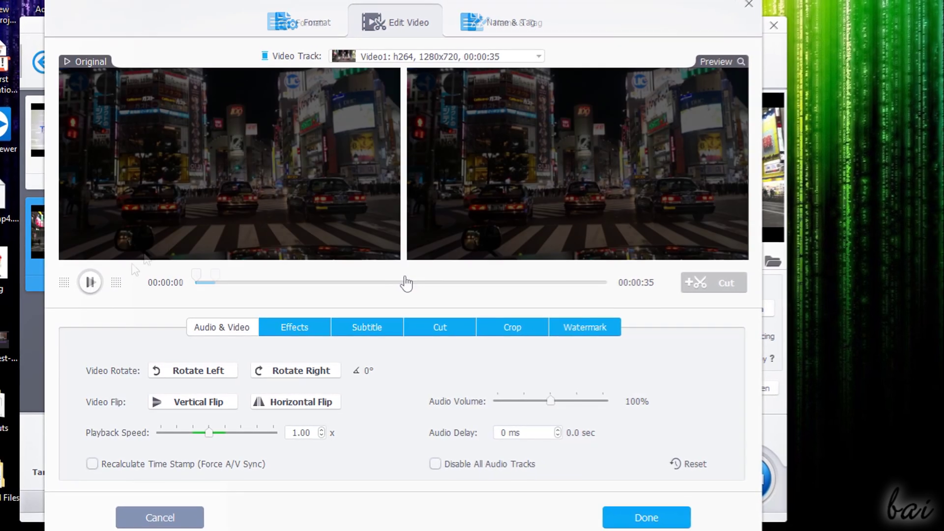
{"action": "left_click", "coordinate": [91, 285]}
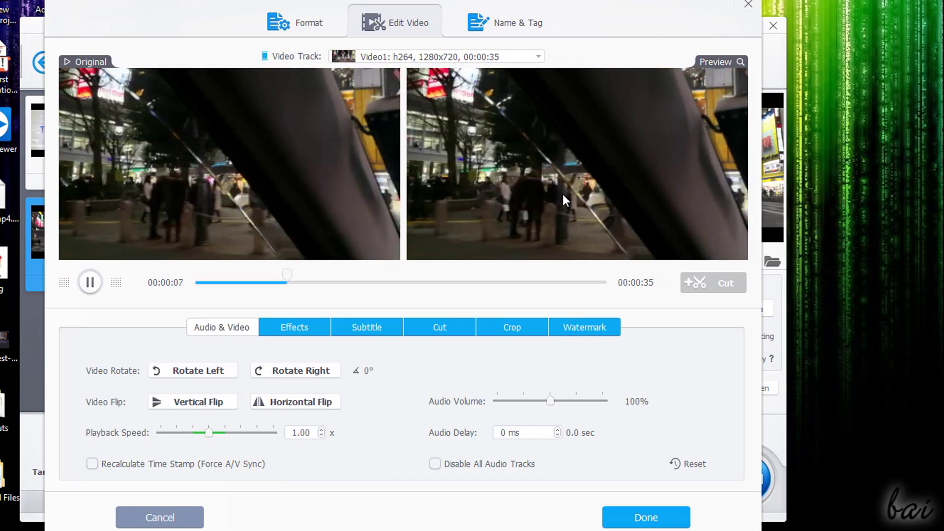
{"action": "key", "text": "space"}
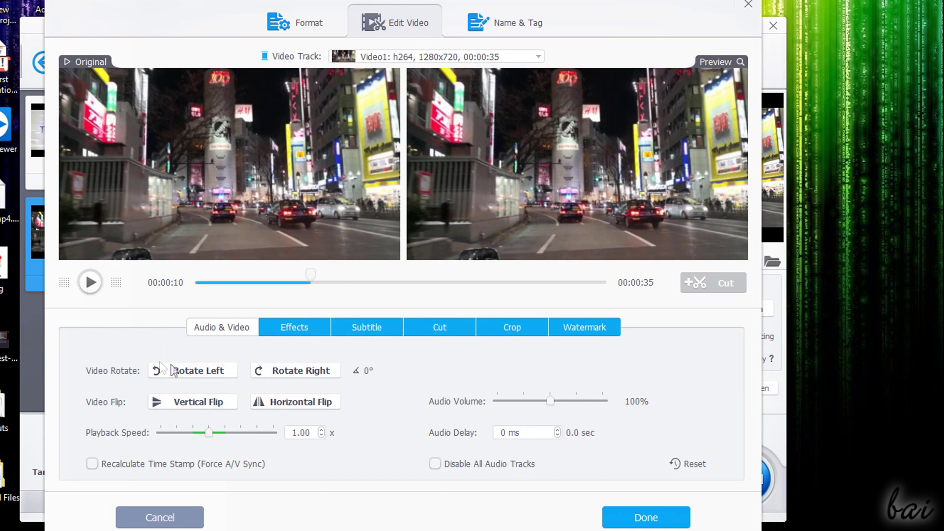
Try a left rotation and both flips, restoring the video upright each time.
{"action": "left_click", "coordinate": [202, 370]}
{"action": "left_click", "coordinate": [268, 373]}
{"action": "left_click", "coordinate": [215, 403]}
{"action": "left_click", "coordinate": [212, 402]}
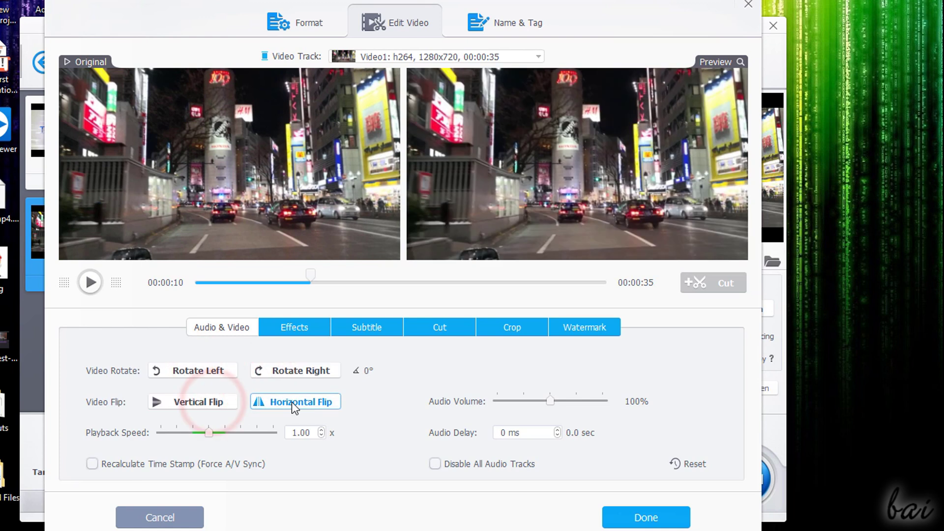
{"action": "left_click", "coordinate": [292, 402]}
{"action": "left_click", "coordinate": [292, 401]}
Adjust playback speed, keep volume at 100% and increase the audio delay.
{"action": "left_click", "coordinate": [211, 433]}
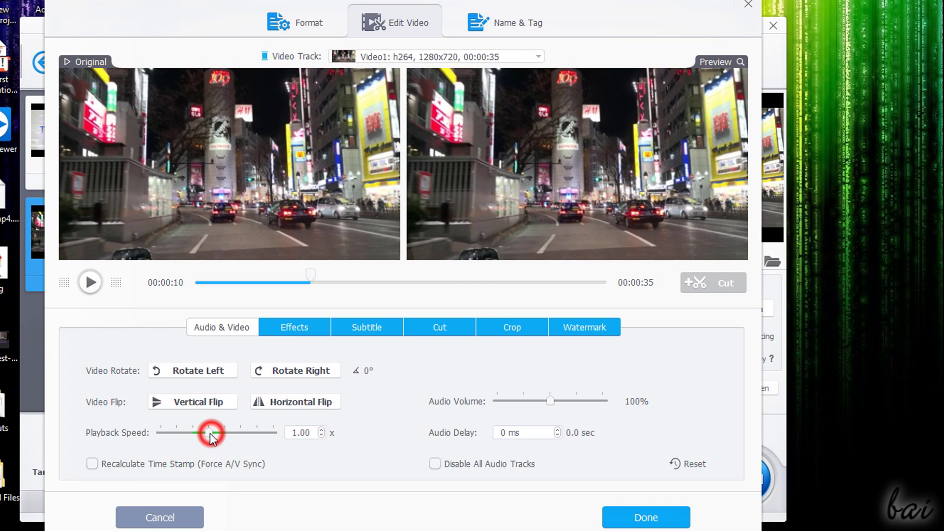
{"action": "left_click_drag", "start_coordinate": [210, 433], "coordinate": [270, 437]}
{"action": "left_click", "coordinate": [303, 435]}
{"action": "left_click", "coordinate": [550, 401]}
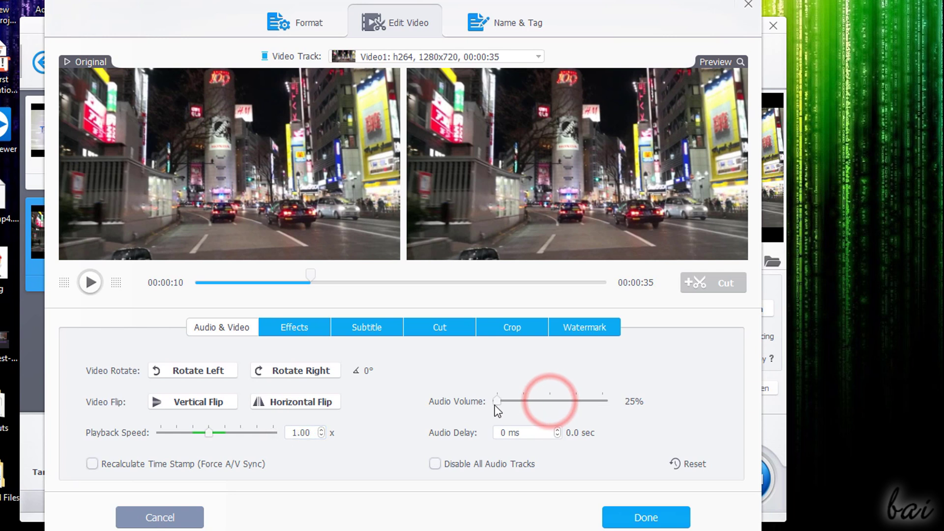
{"action": "left_click", "coordinate": [557, 430]}
{"action": "left_click", "coordinate": [557, 431]}
Raise the audio delay, shift the hue, lower saturation slightly and view the subtitle options.
{"action": "left_click", "coordinate": [558, 431]}
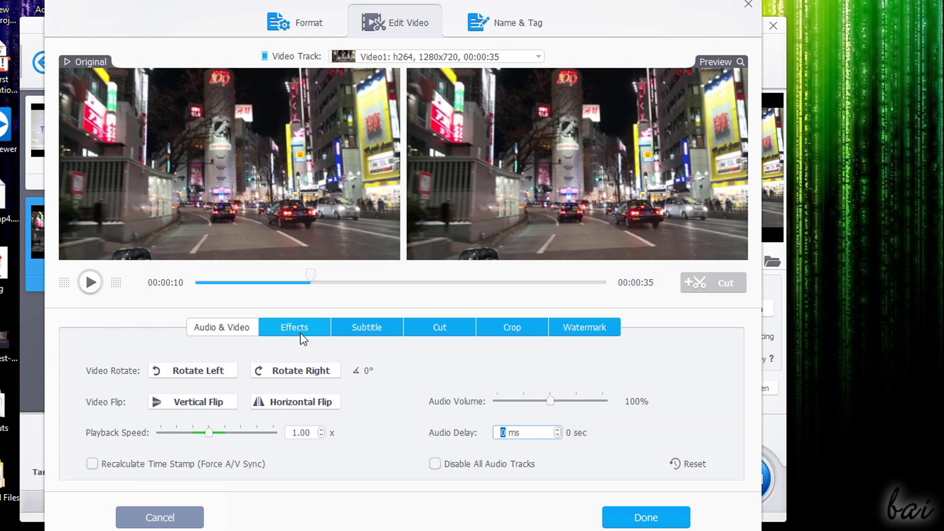
{"action": "left_click", "coordinate": [297, 328]}
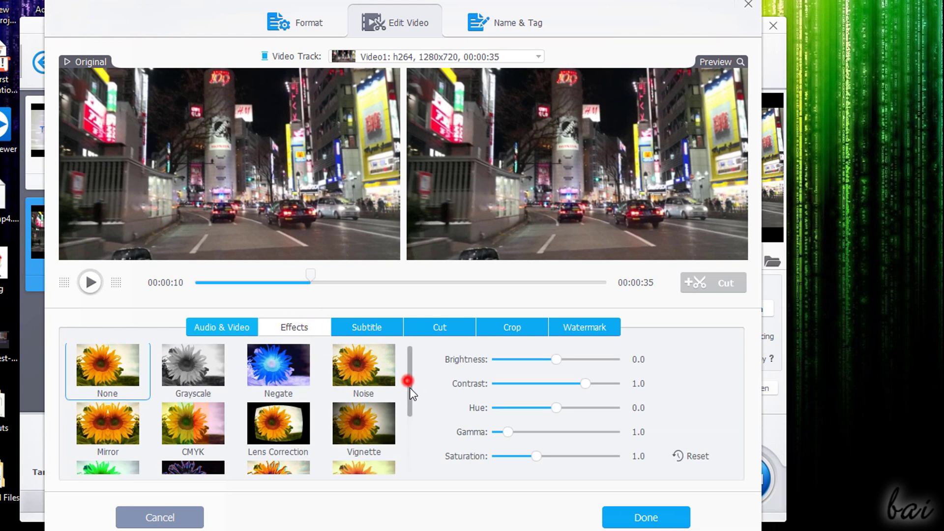
{"action": "left_click_drag", "start_coordinate": [408, 379], "coordinate": [415, 379]}
{"action": "mouse_move", "coordinate": [564, 410]}
{"action": "left_mouse_down"}
{"action": "mouse_move", "coordinate": [609, 409]}
{"action": "mouse_move", "coordinate": [566, 409]}
{"action": "left_mouse_up"}
{"action": "left_click", "coordinate": [533, 456]}
{"action": "left_click", "coordinate": [368, 329]}
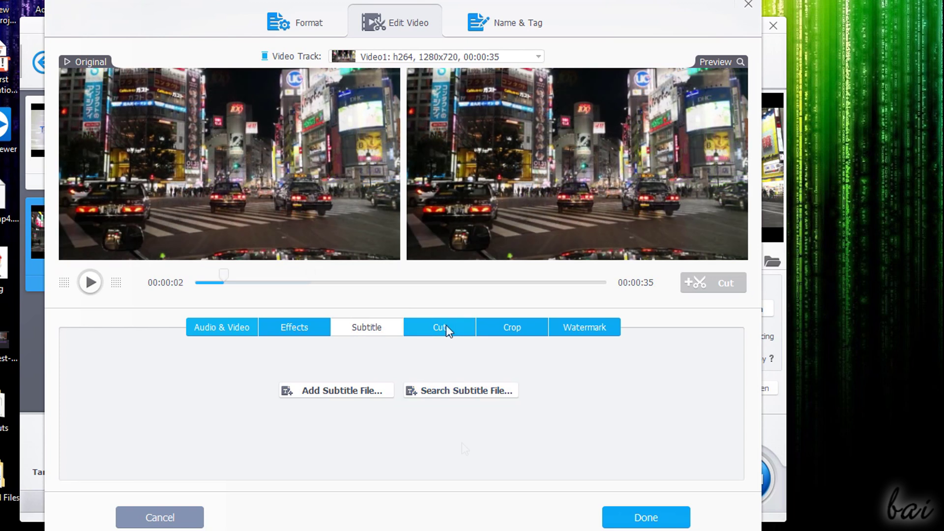
Trim the clip's end to about 00:00:09 and add the trimmed section as a clip.
{"action": "left_click", "coordinate": [446, 329]}
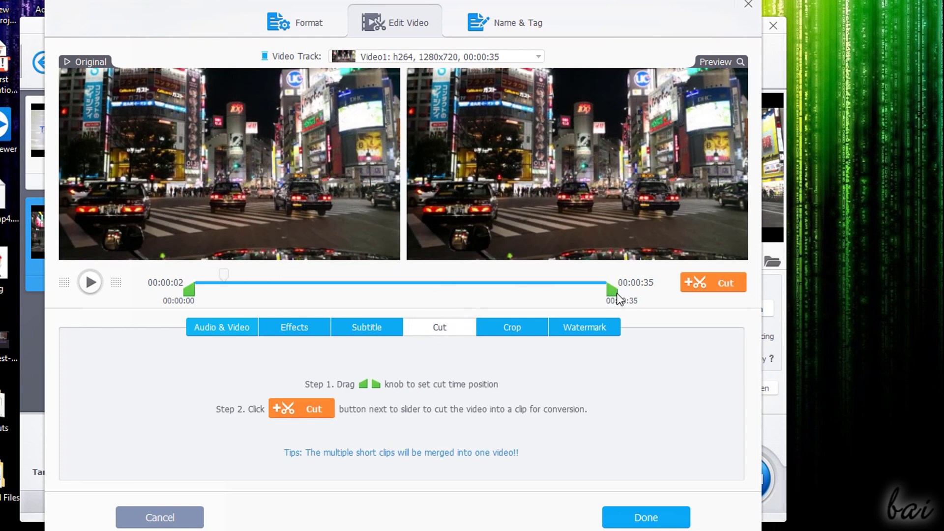
{"action": "left_click_drag", "start_coordinate": [618, 294], "coordinate": [301, 293]}
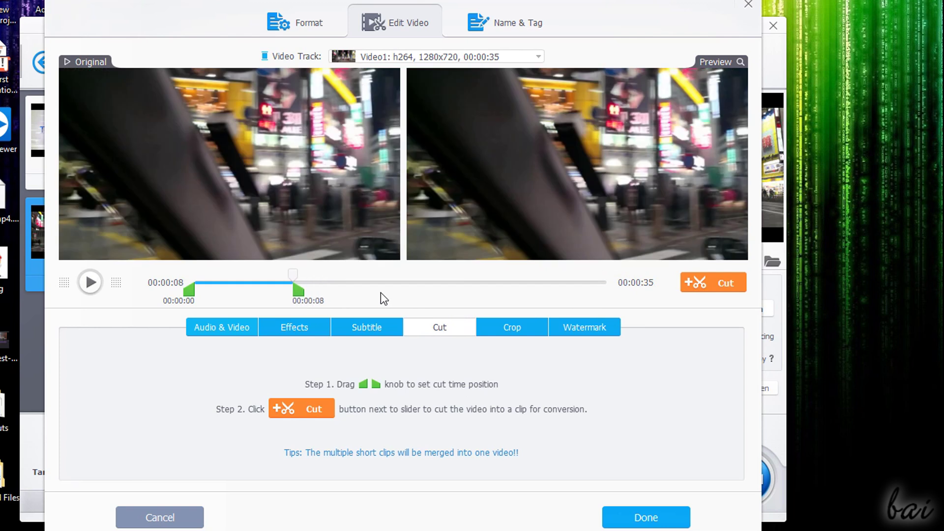
{"action": "left_click", "coordinate": [716, 289]}
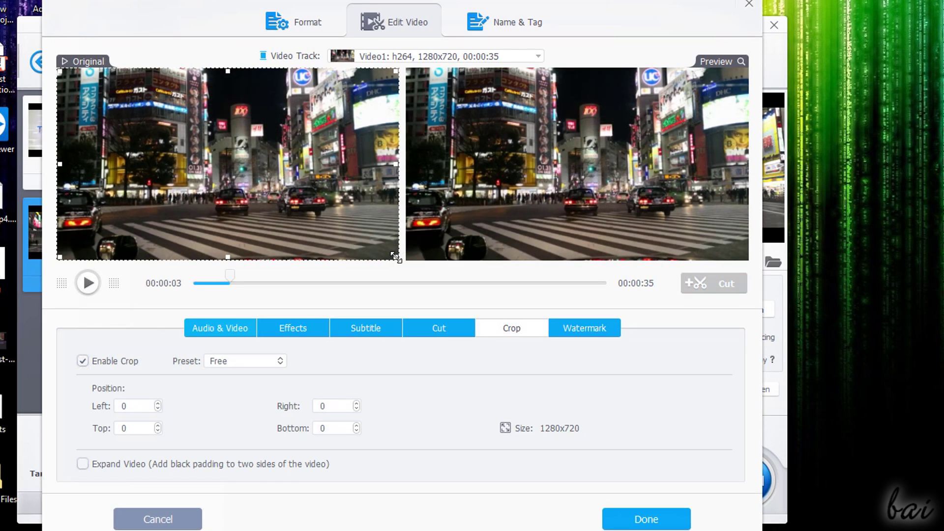
Crop the frame to (0,0,1280,720) and enable a "hello" text watermark.
{"action": "left_click_drag", "start_coordinate": [396, 257], "coordinate": [365, 228]}
{"action": "left_click", "coordinate": [589, 328]}
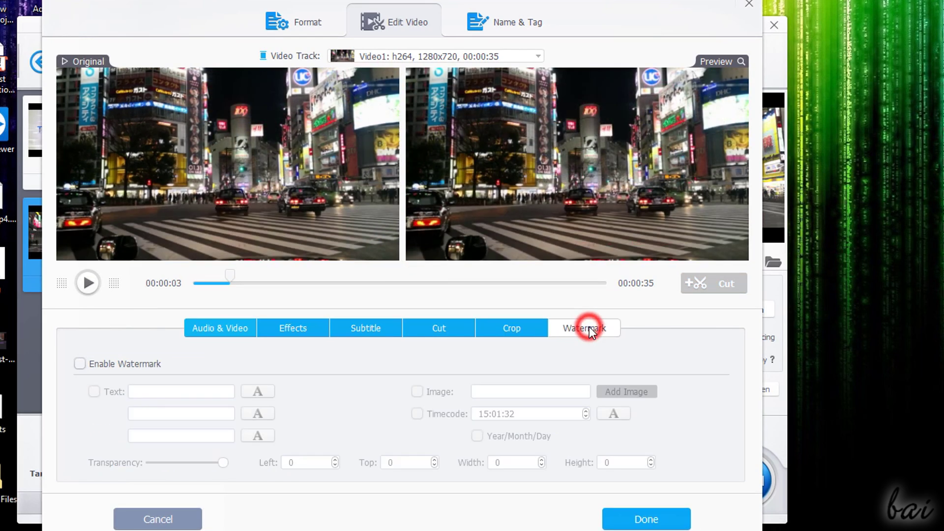
{"action": "left_click", "coordinate": [81, 364]}
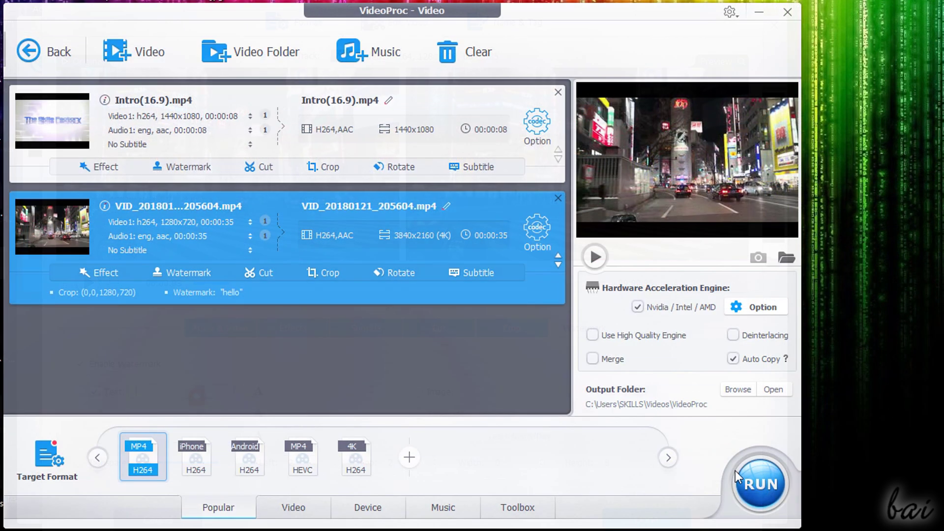
{"action": "left_click", "coordinate": [764, 494]}
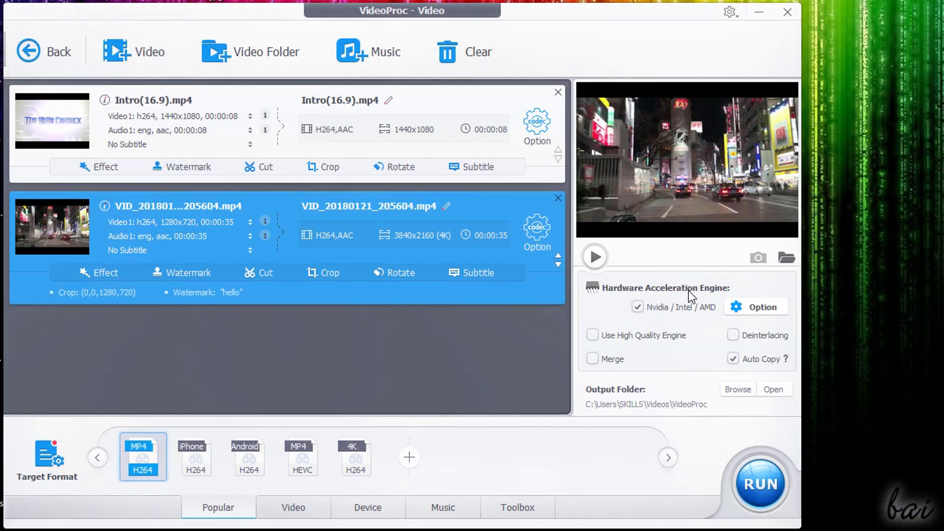
Review H264/HEVC encode and decode support for Intel UHD 630 and NVIDIA GTX 1070.
{"action": "left_click", "coordinate": [750, 306]}
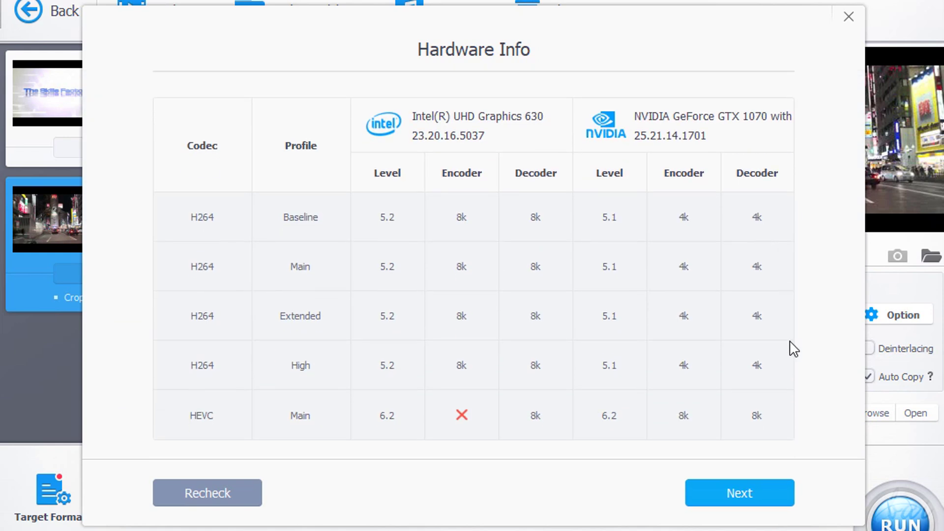
{"action": "left_click", "coordinate": [739, 494]}
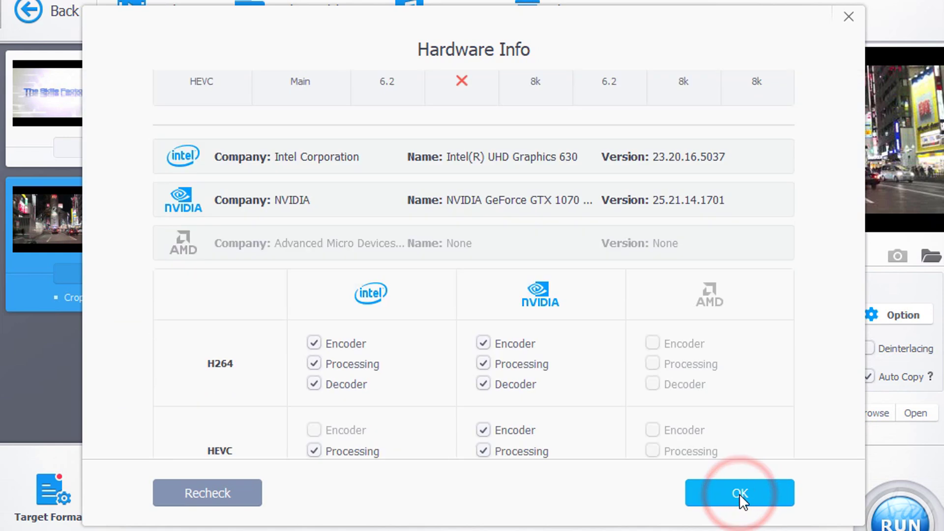